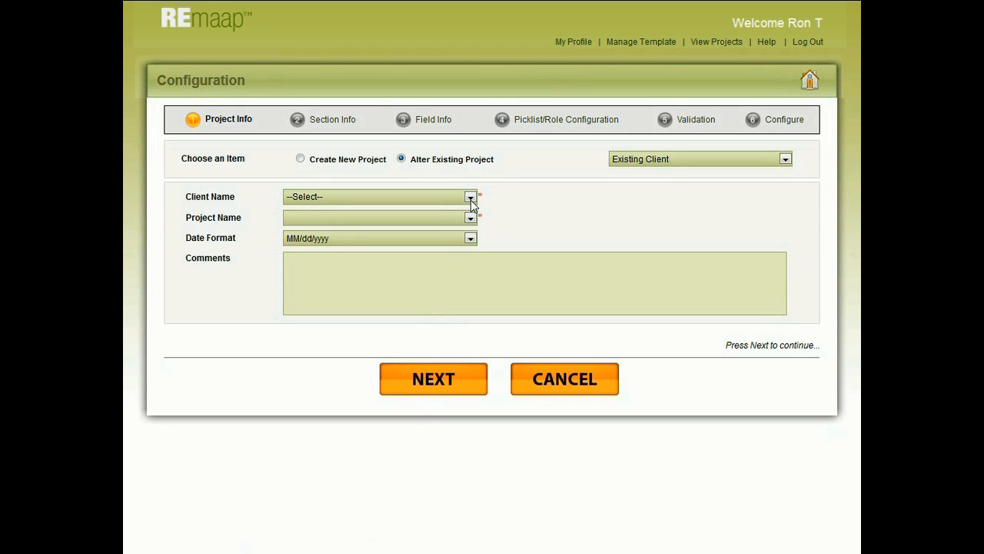
Step: Choose the client Global Retail Properties and its project Mount Ommaney Shopping Place, and proceed to the section information
click(471, 197)
click(467, 233)
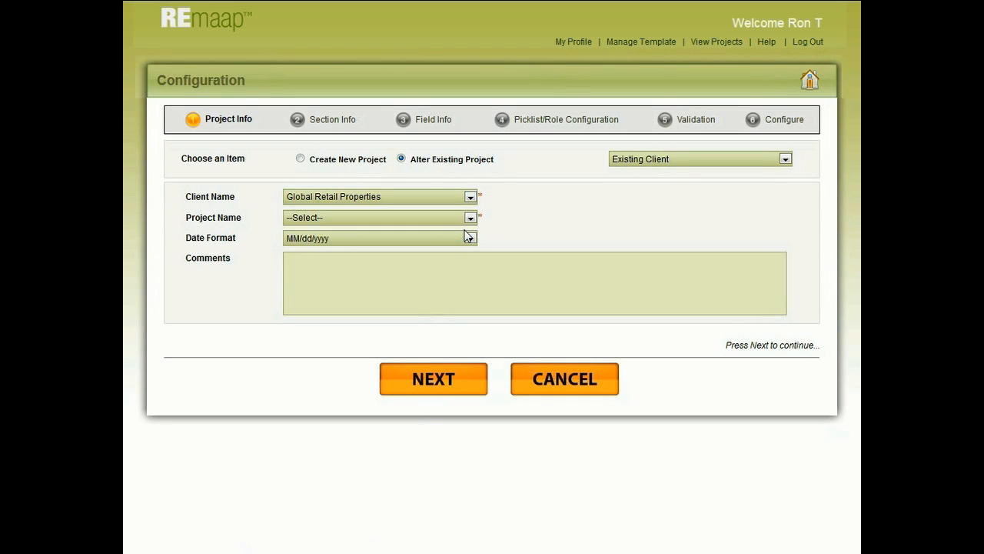
click(470, 217)
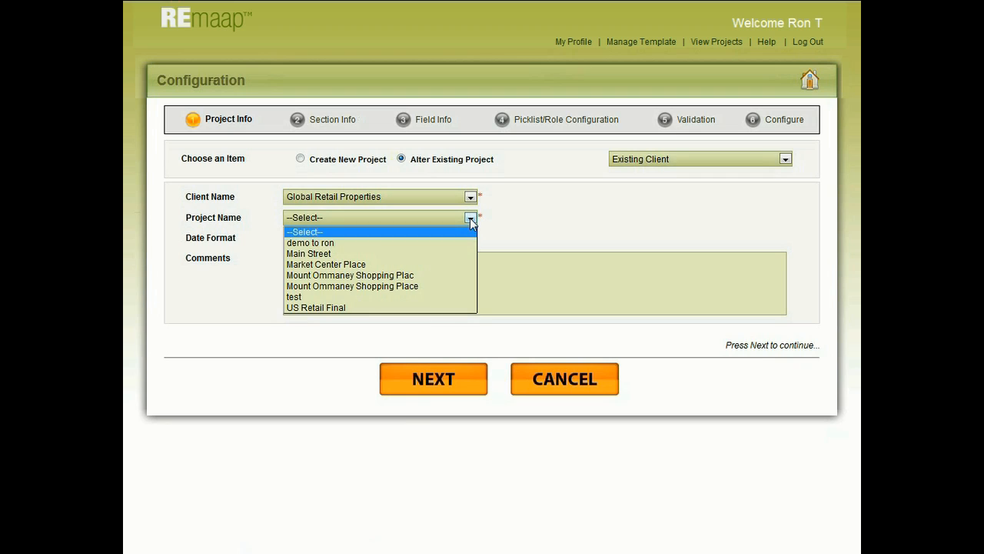
click(454, 275)
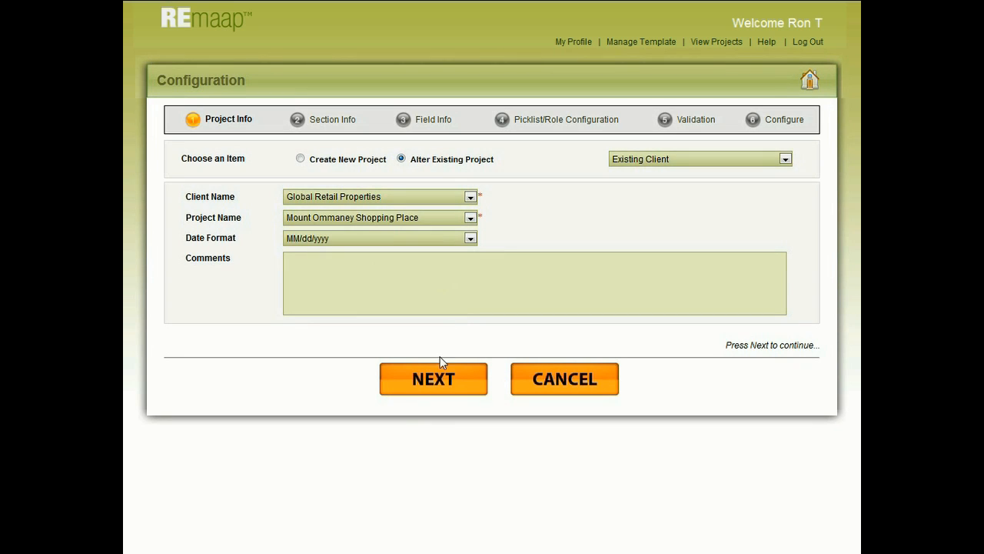
click(440, 380)
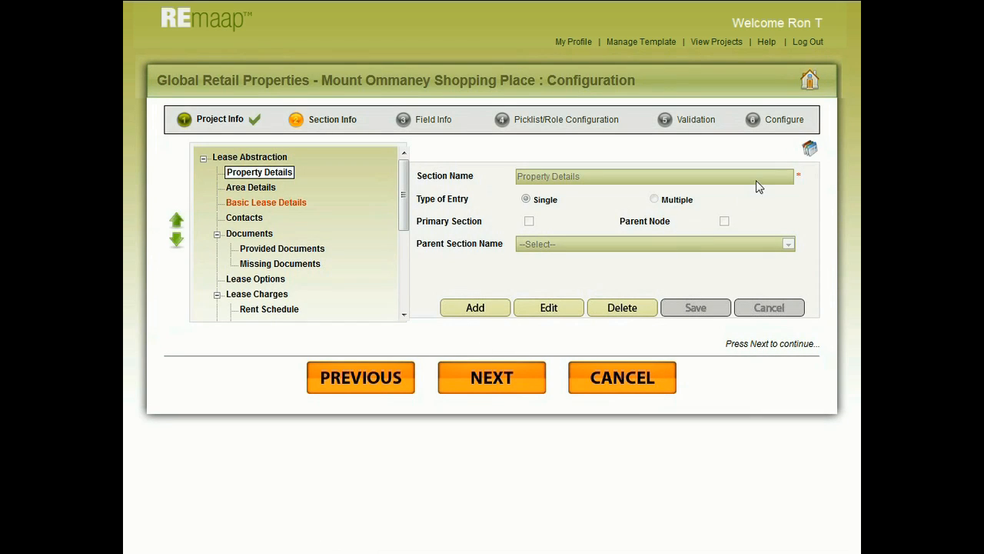
Step: Get the project's sections through a project template
click(810, 150)
click(269, 236)
click(446, 396)
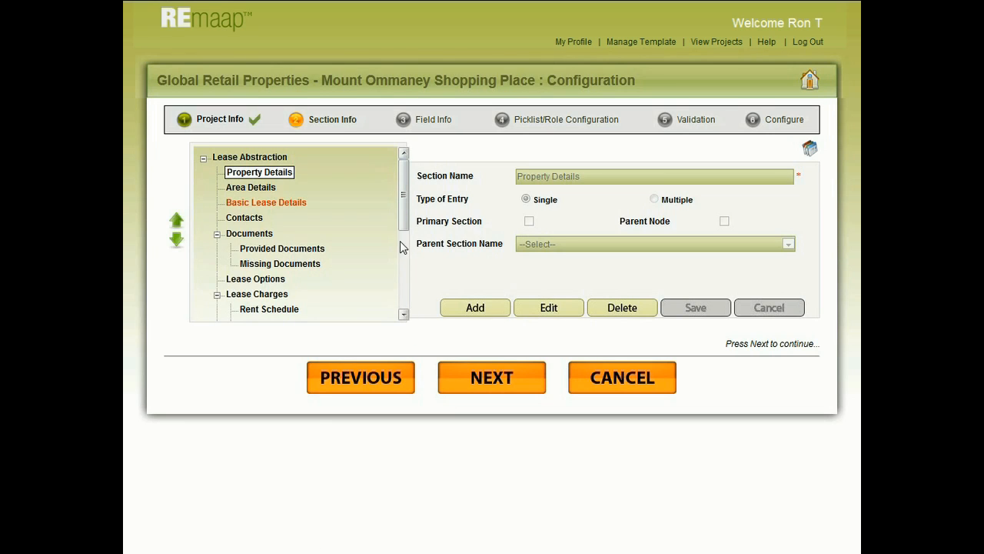
Step: Examine the Lease Abstraction section tree and the entry settings of the Property Details section
scroll(403, 277, down, 3)
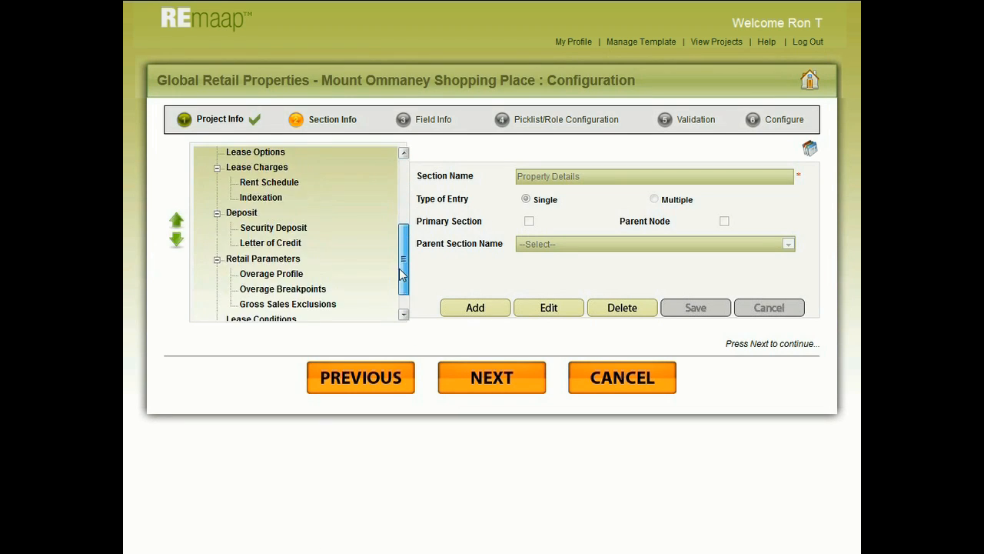
scroll(401, 274, up, 3)
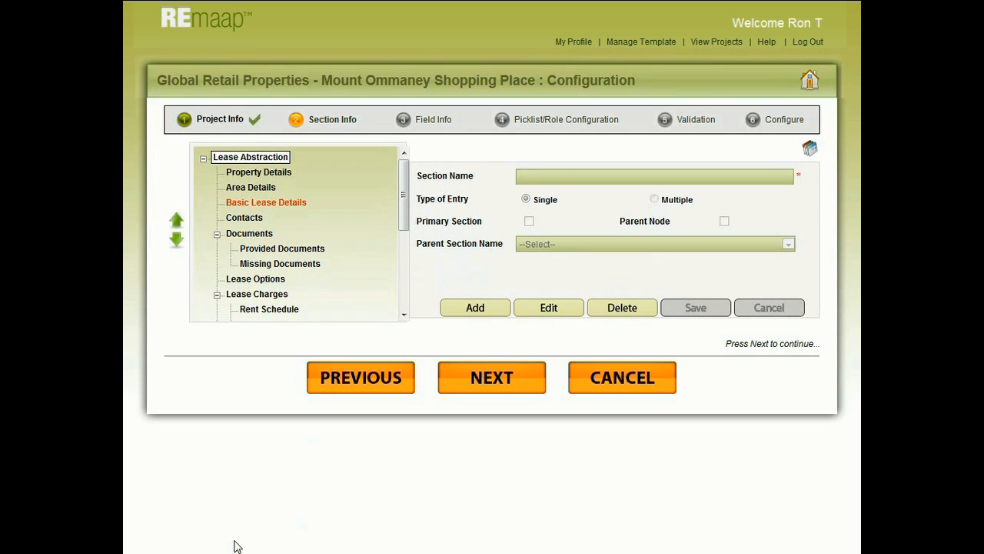
click(284, 173)
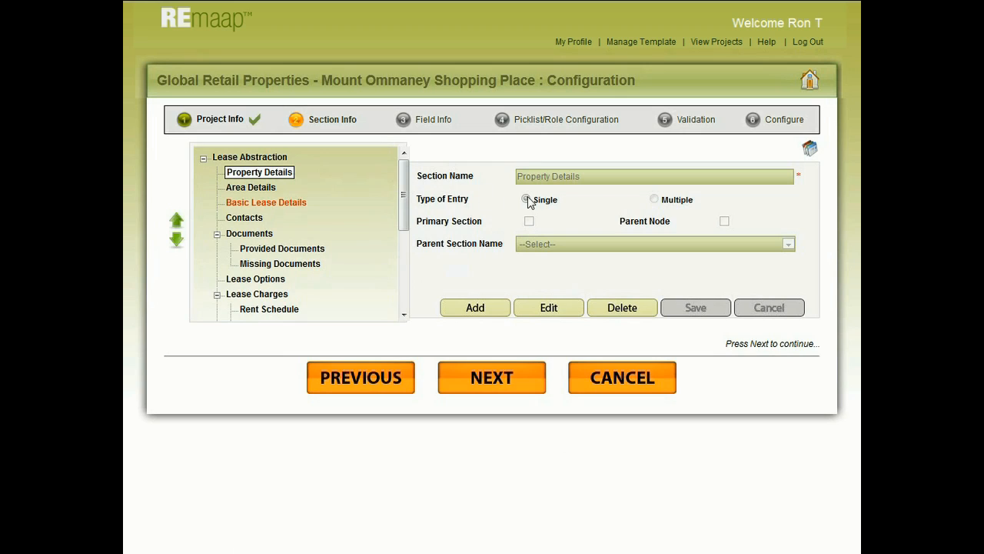
click(290, 312)
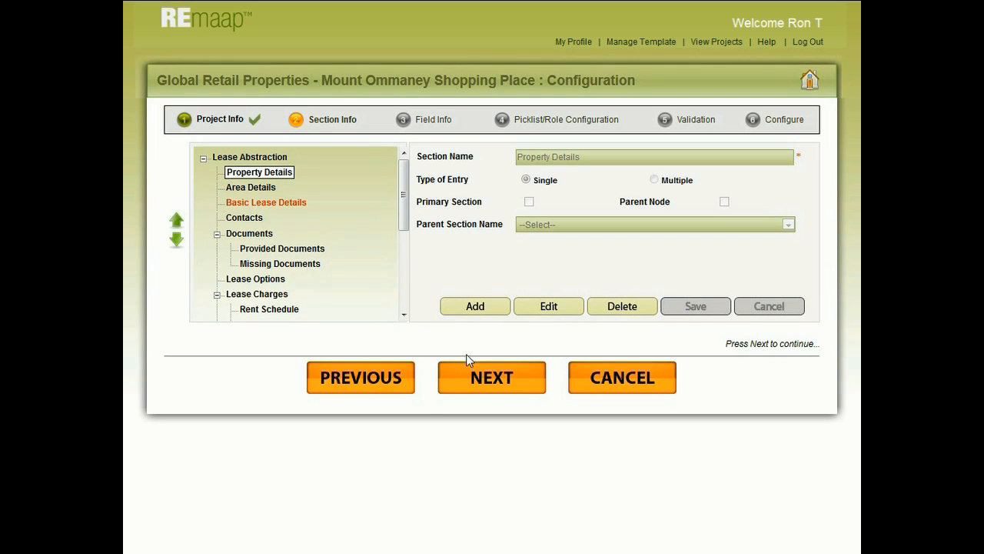
Step: Add and save a single-entry section named Responsibilities, and proceed to the field information
click(477, 307)
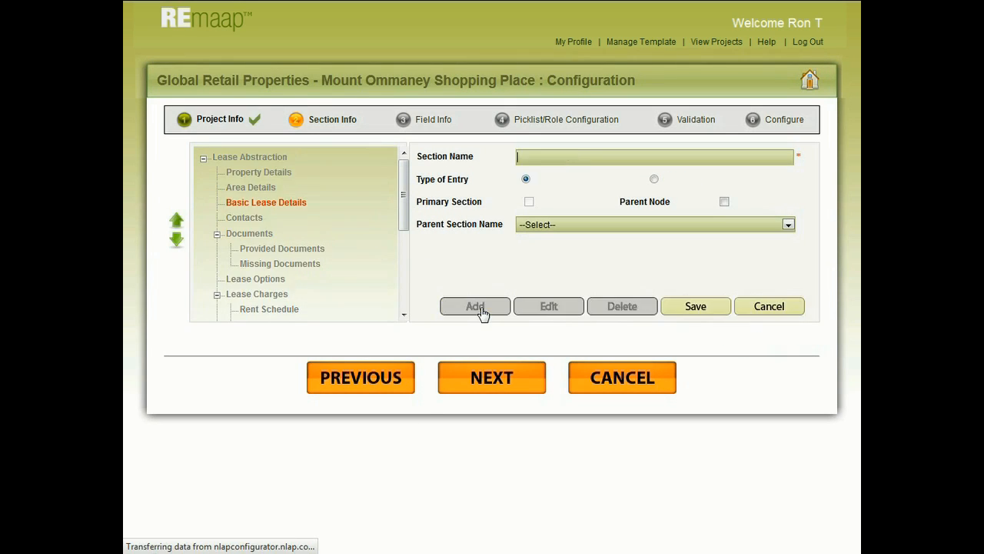
click(546, 158)
text(Responsibilities)
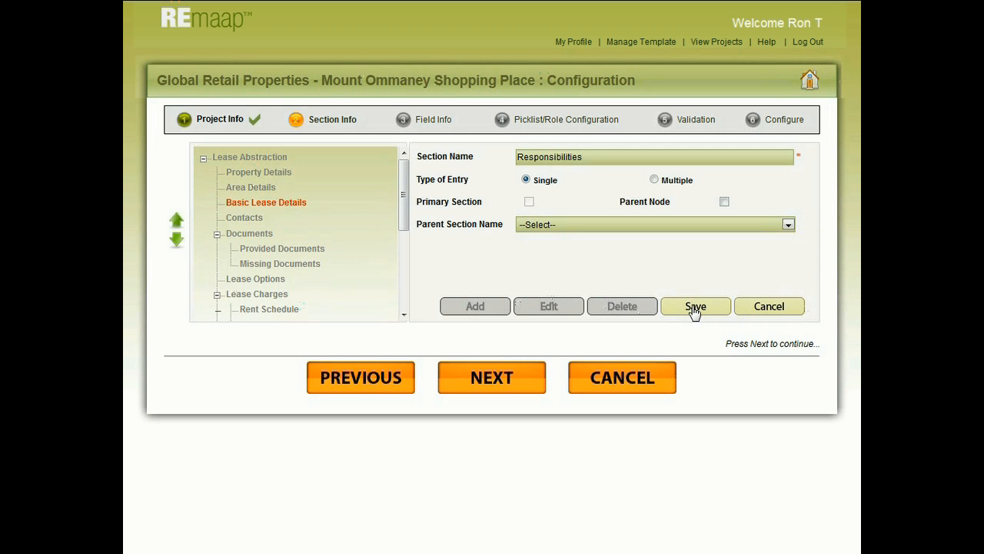
click(694, 308)
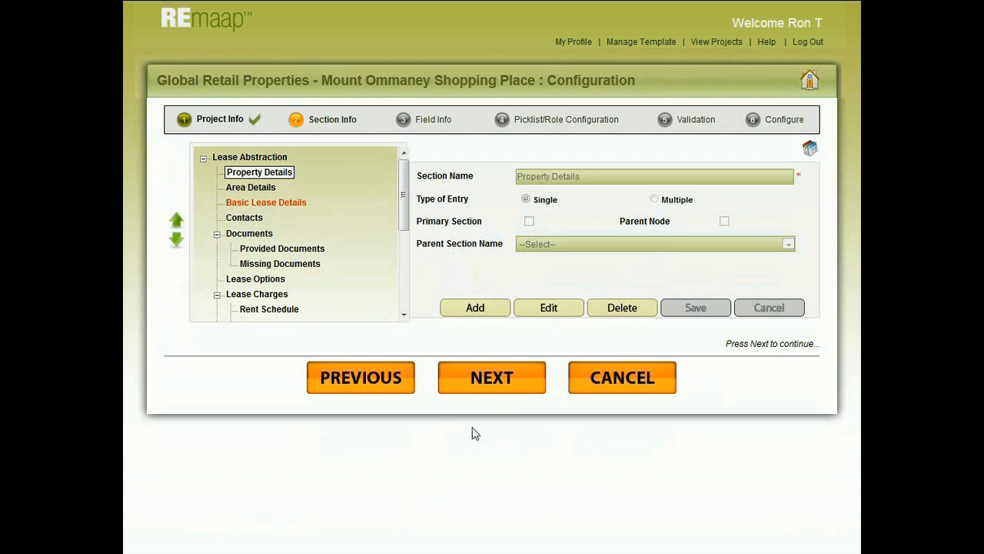
click(497, 388)
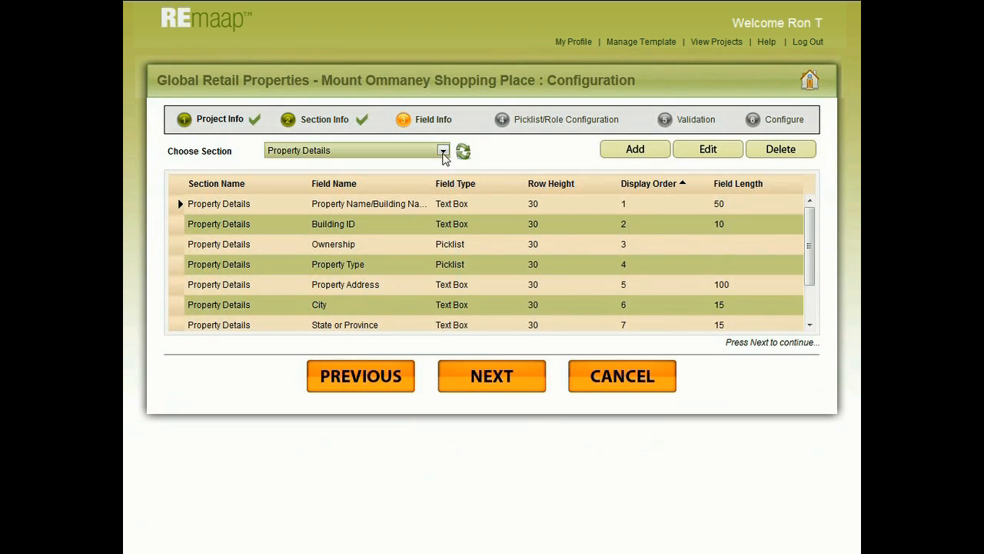
Step: In the Rent Schedule section, edit the Rental Item field: set its type to Picklist and toggle its Bookmark Reference setting
click(443, 151)
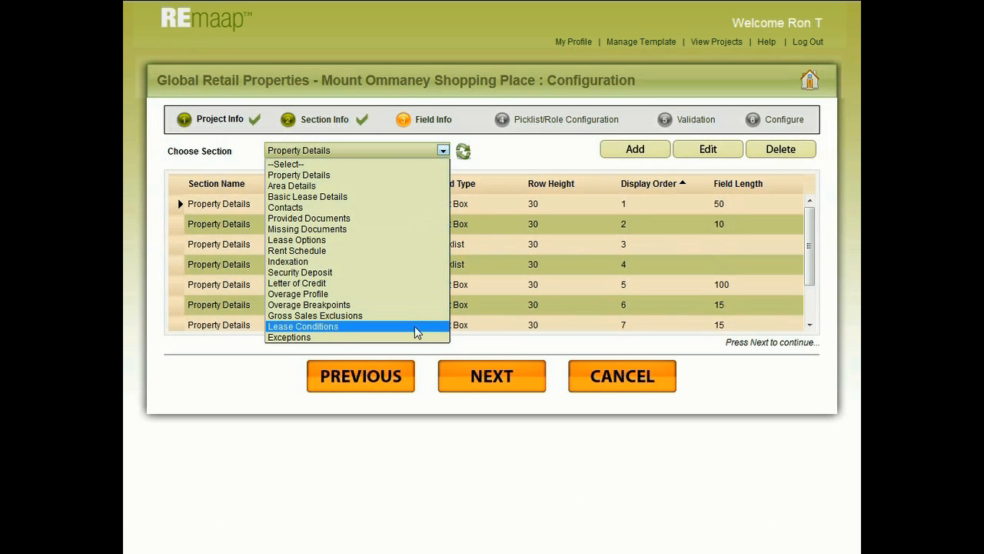
click(406, 176)
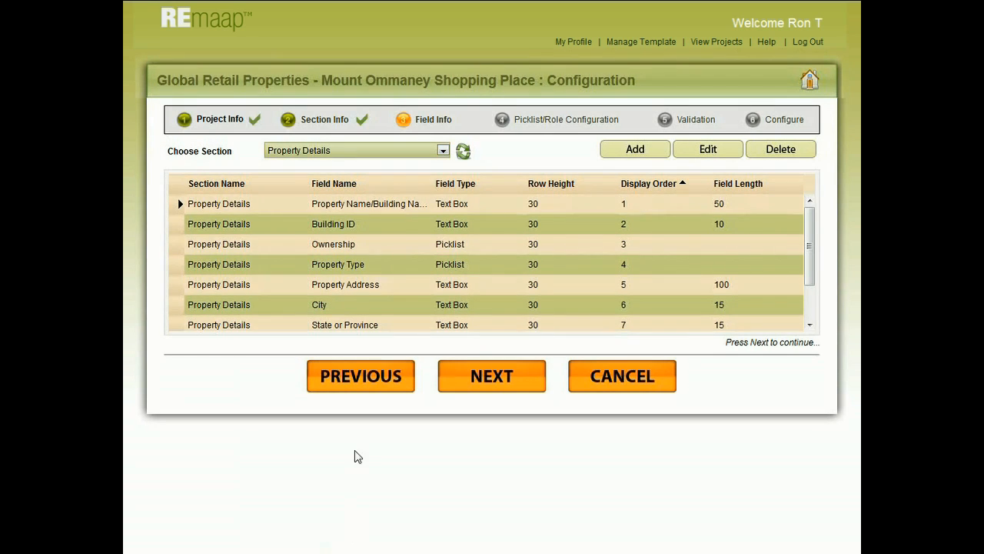
click(443, 151)
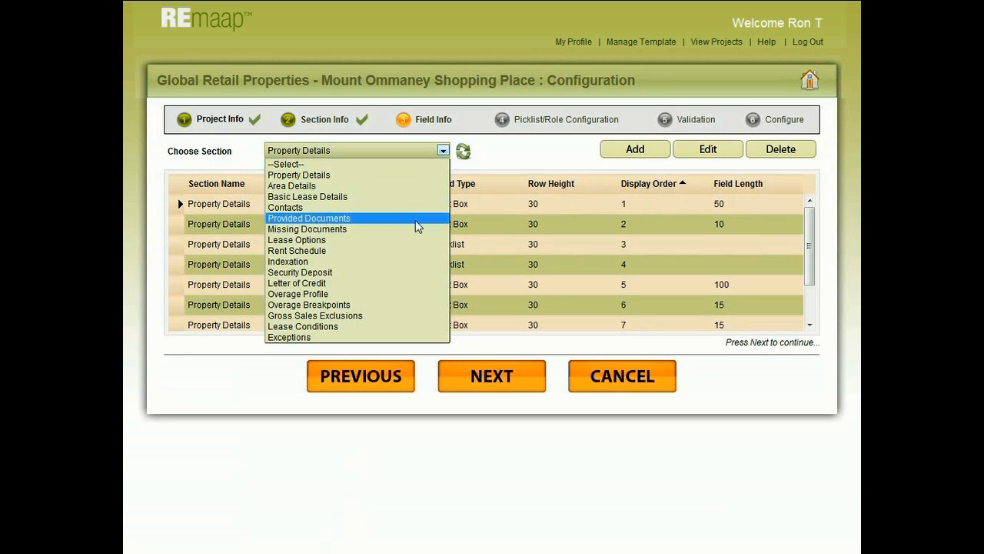
click(410, 251)
click(715, 154)
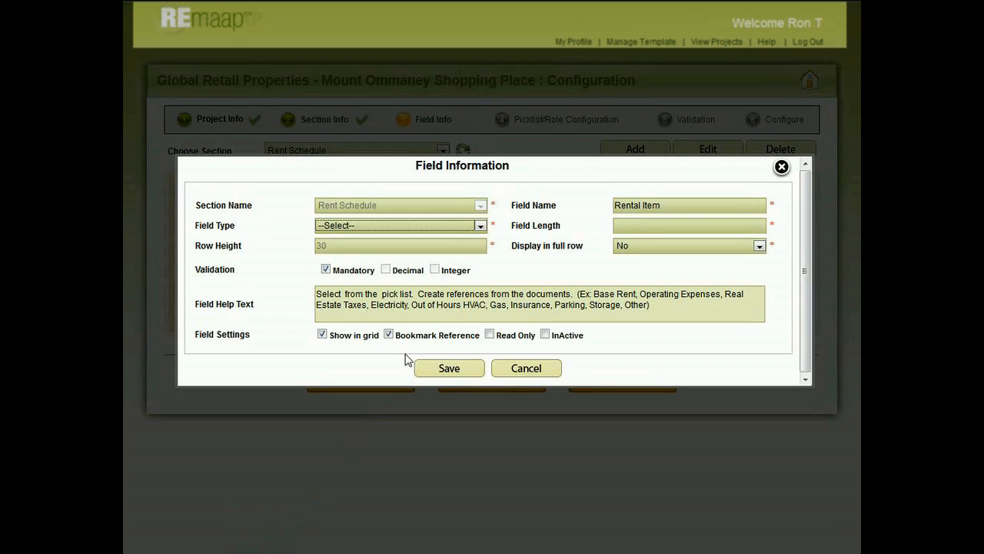
click(480, 226)
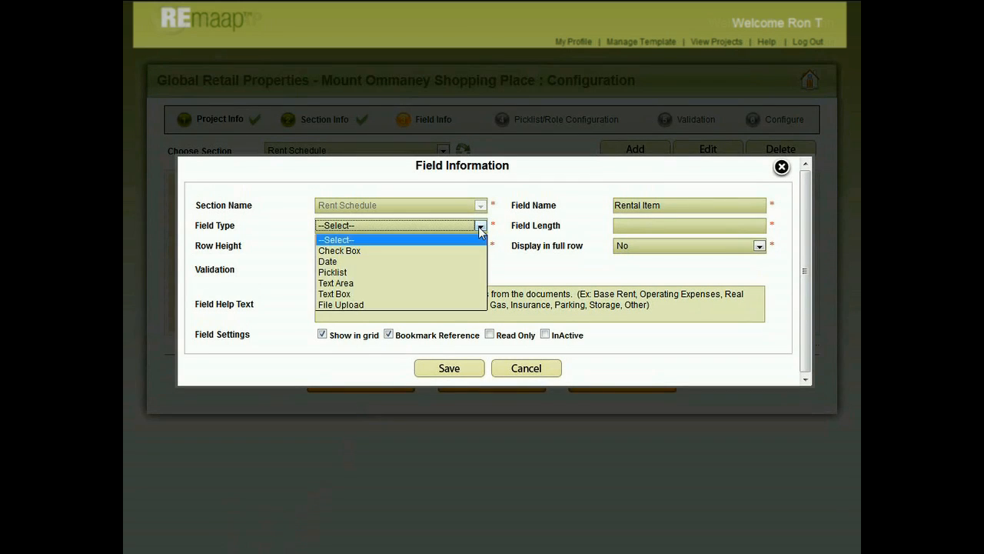
click(469, 273)
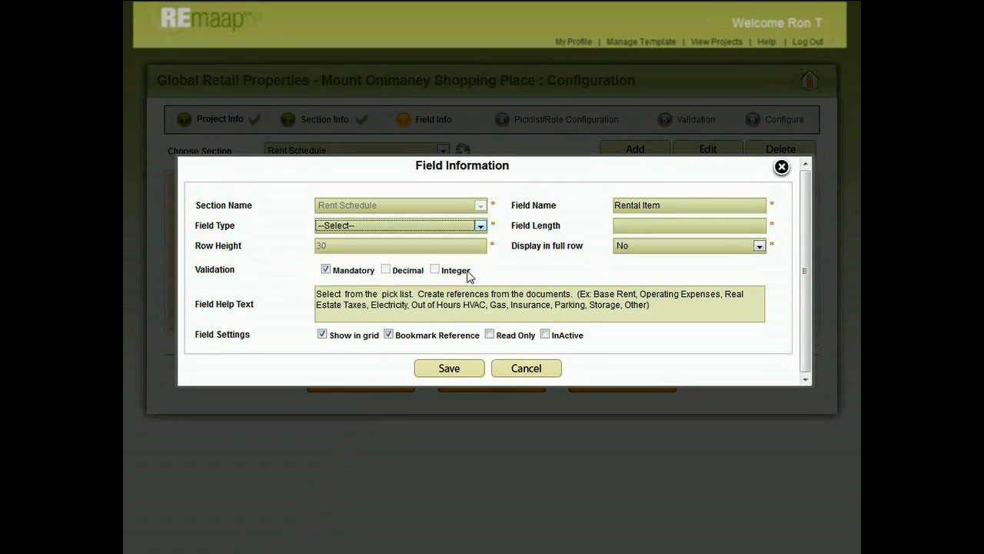
click(389, 334)
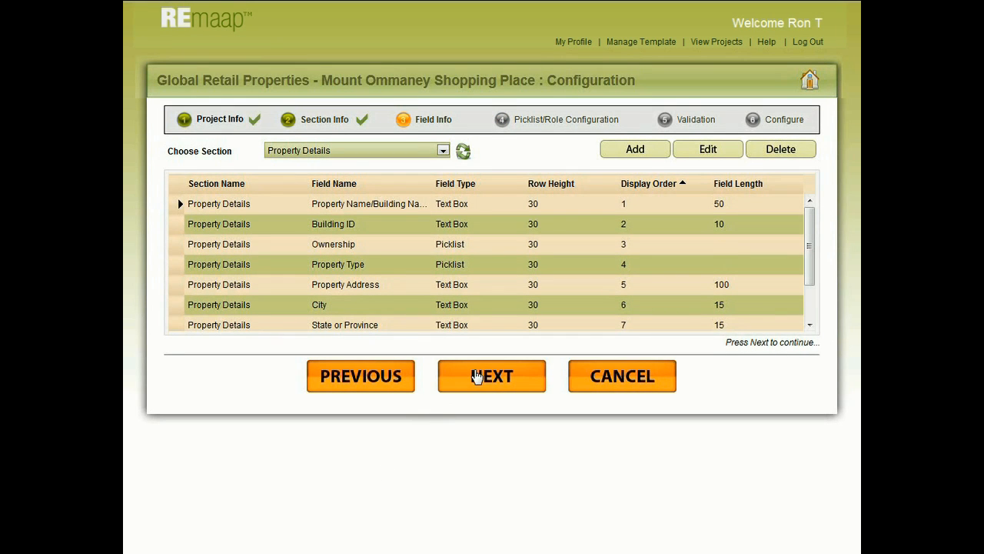
Step: Proceed to the picklist and role configuration and update the access rights for the Admin role
click(478, 377)
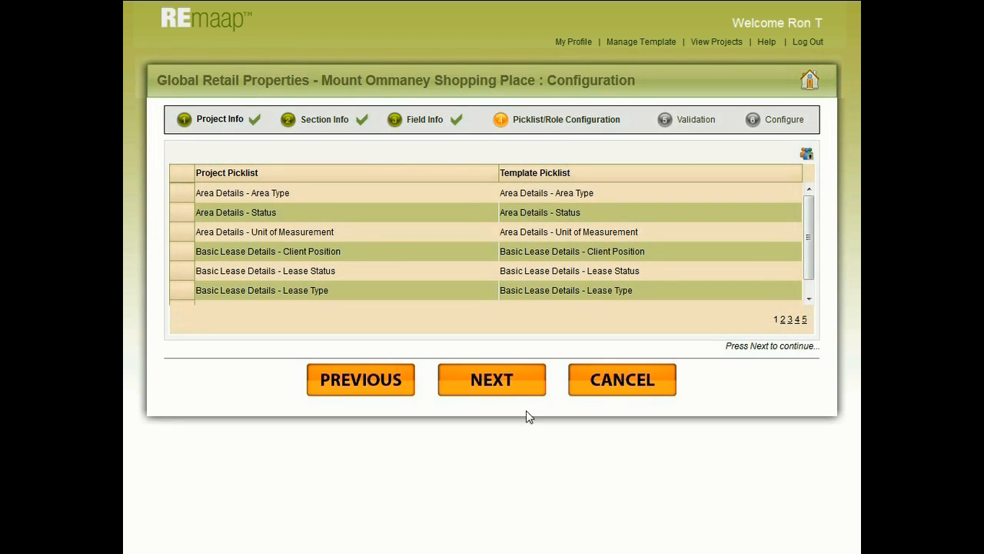
click(806, 158)
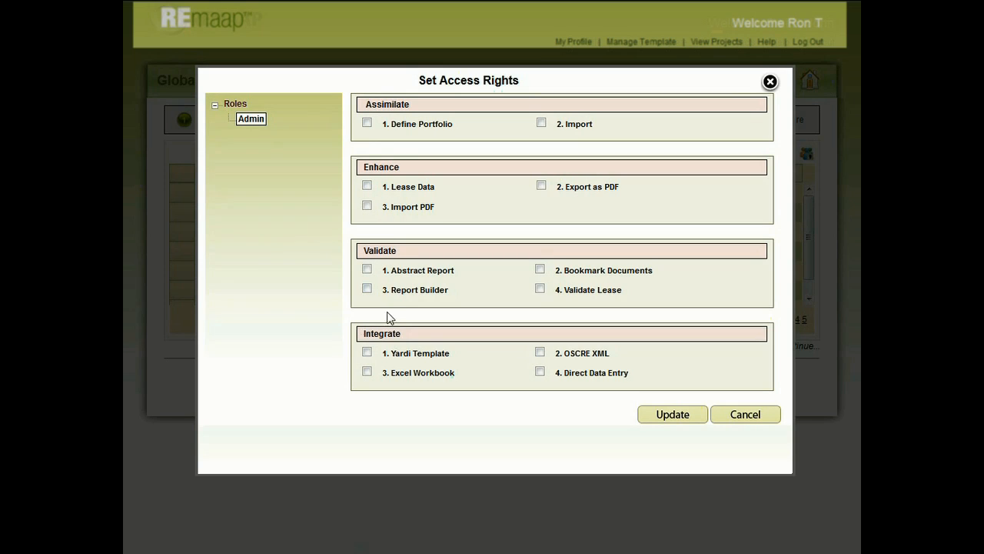
click(687, 417)
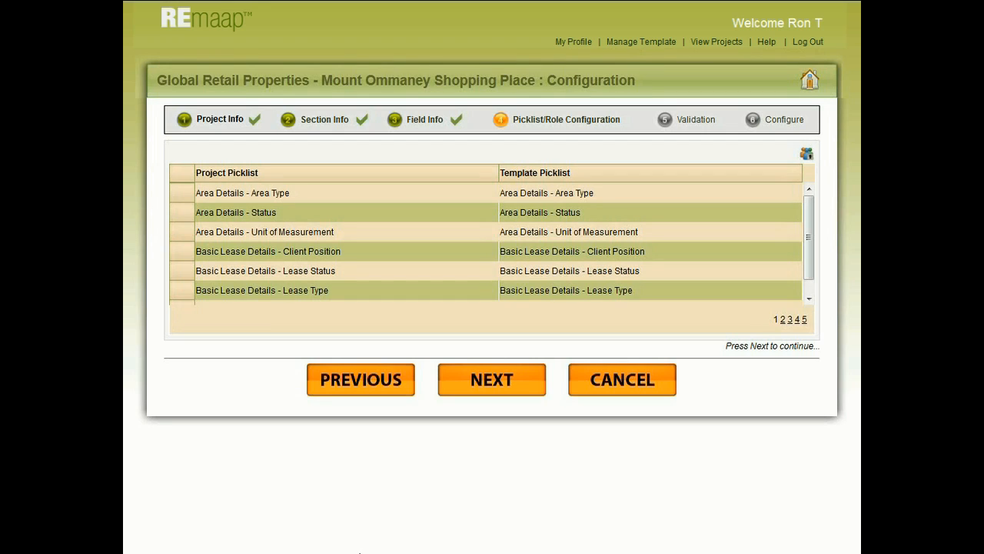
Step: Go through the validation rules with all of them selected and proceed to the final Configure stage
click(494, 389)
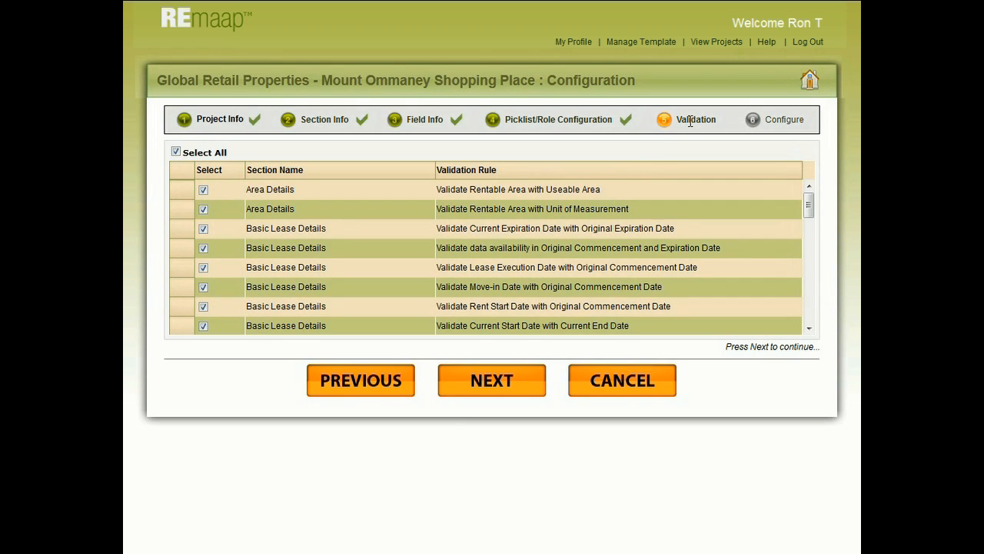
mouse_move(808, 205)
mouse_down()
mouse_move(810, 315)
mouse_move(812, 201)
mouse_up()
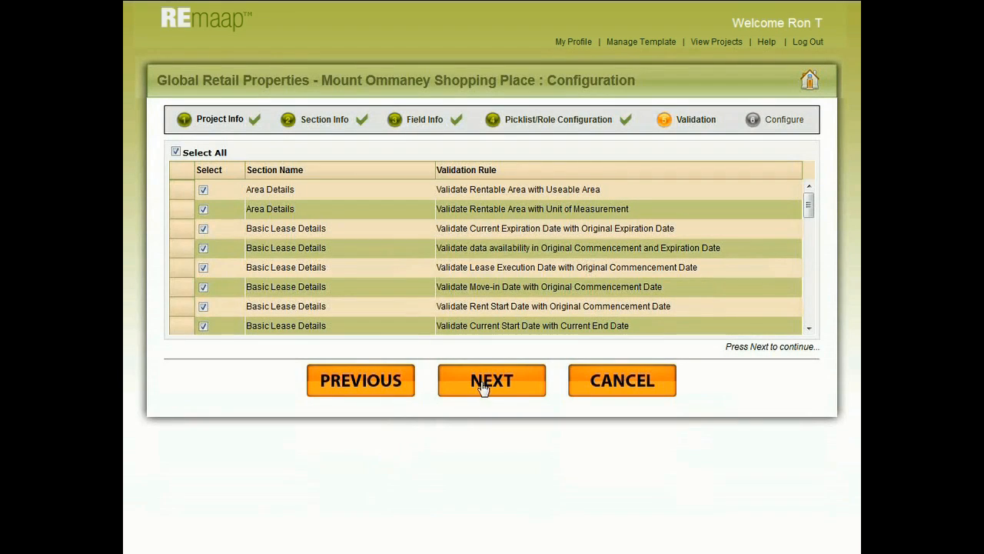
click(483, 385)
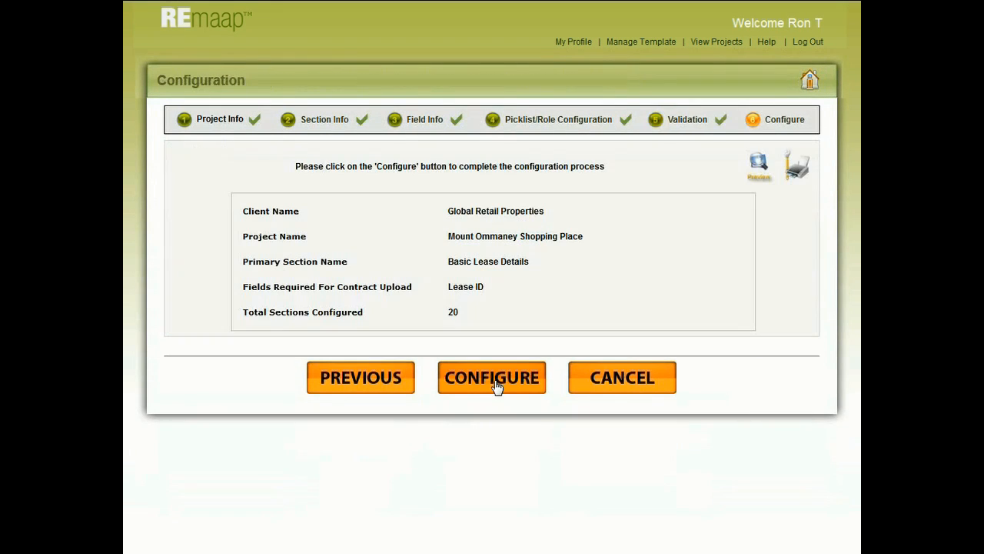
Step: Preview the configured site, look over its section tree and Property Details form, and close the preview
click(762, 167)
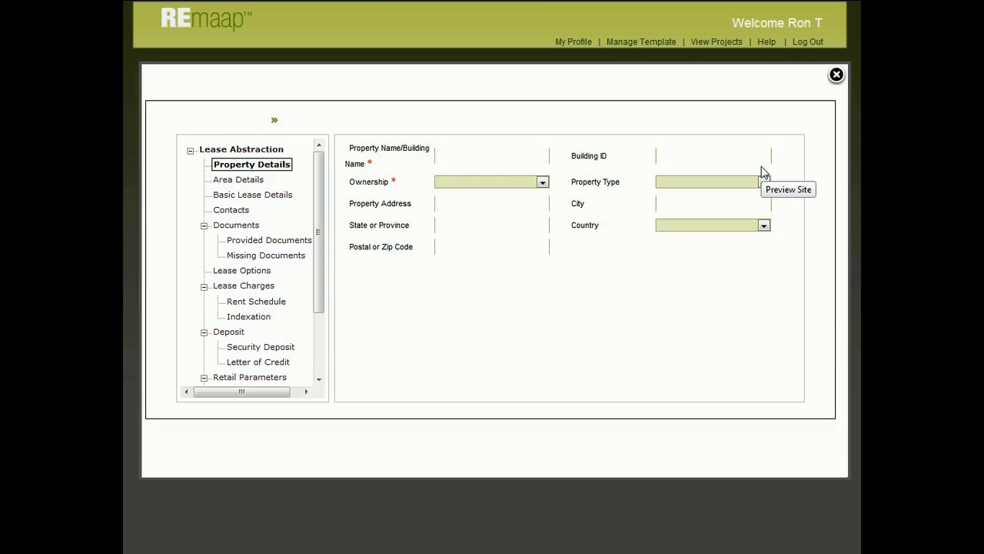
mouse_move(318, 188)
mouse_down()
mouse_move(318, 271)
mouse_move(322, 178)
mouse_up()
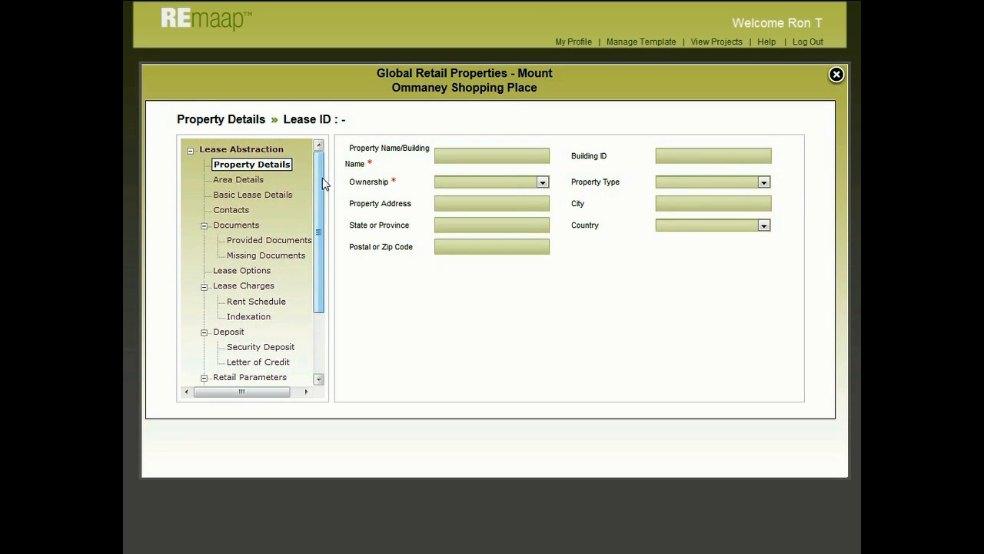
click(837, 77)
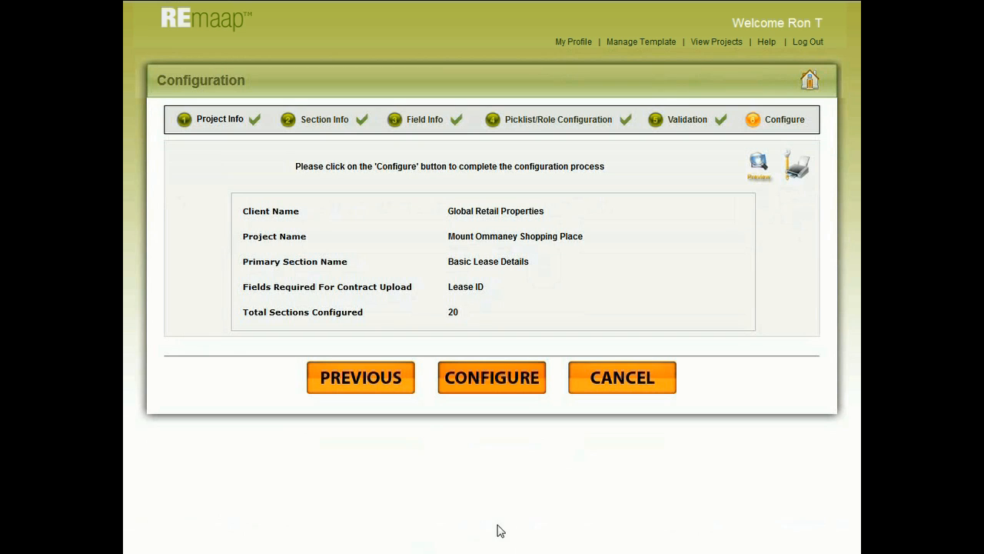
Step: Open the printable configuration document in Firefox and look through its sections and fields
click(796, 171)
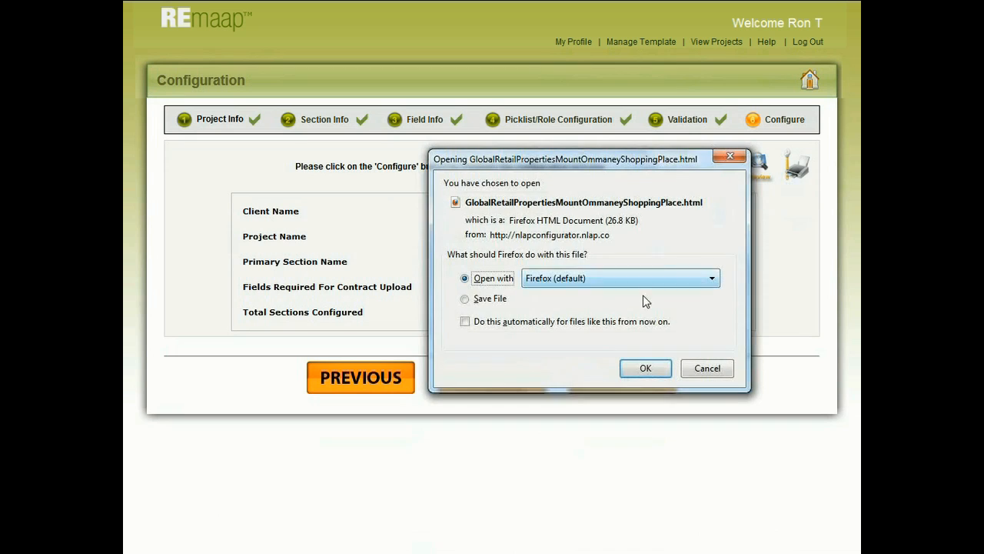
click(643, 362)
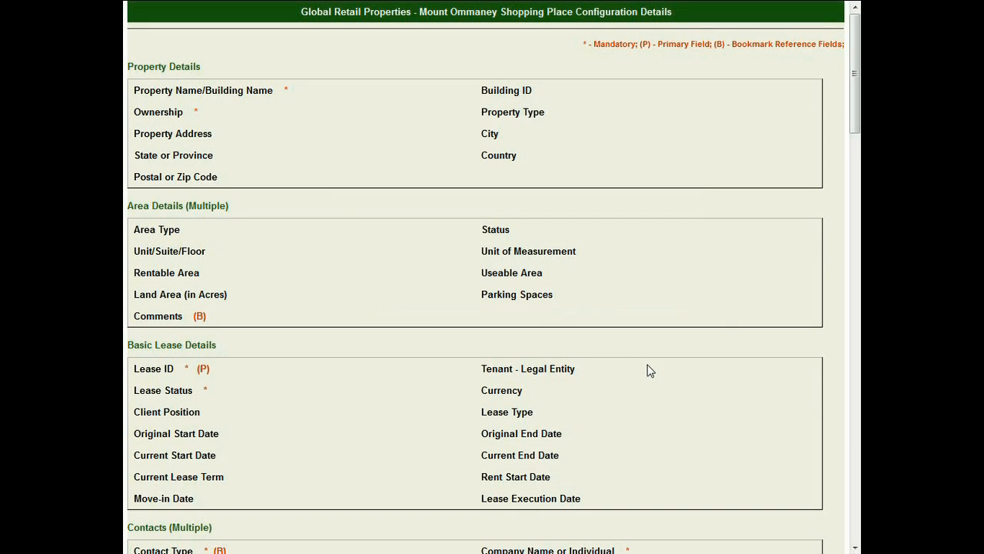
mouse_move(854, 116)
mouse_down()
mouse_move(852, 248)
mouse_move(852, 116)
mouse_up()
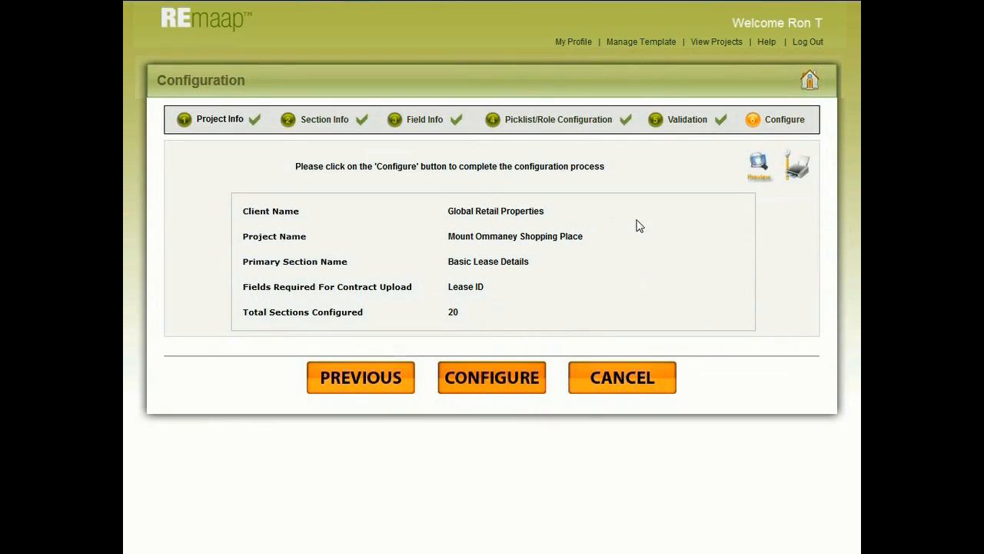
Step: Open the template management window
click(654, 45)
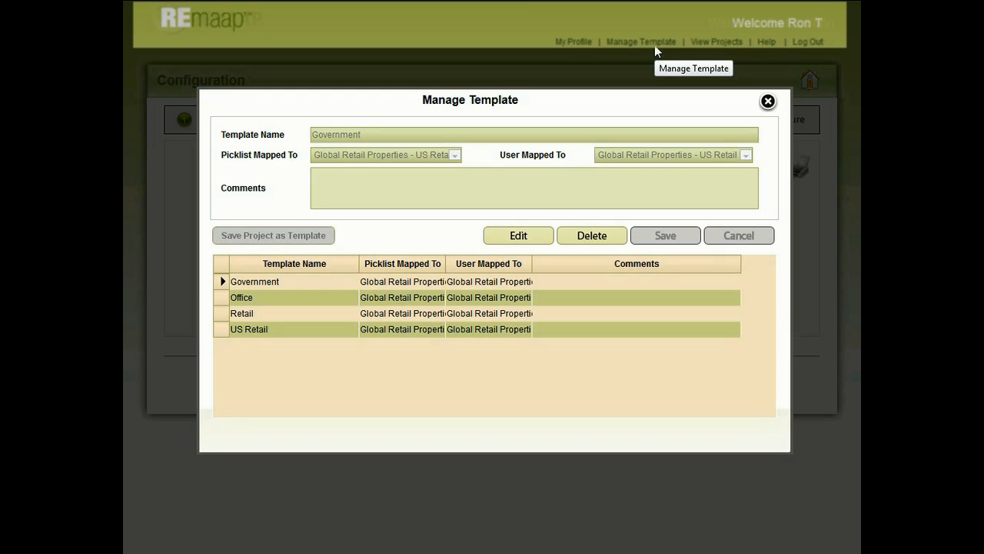